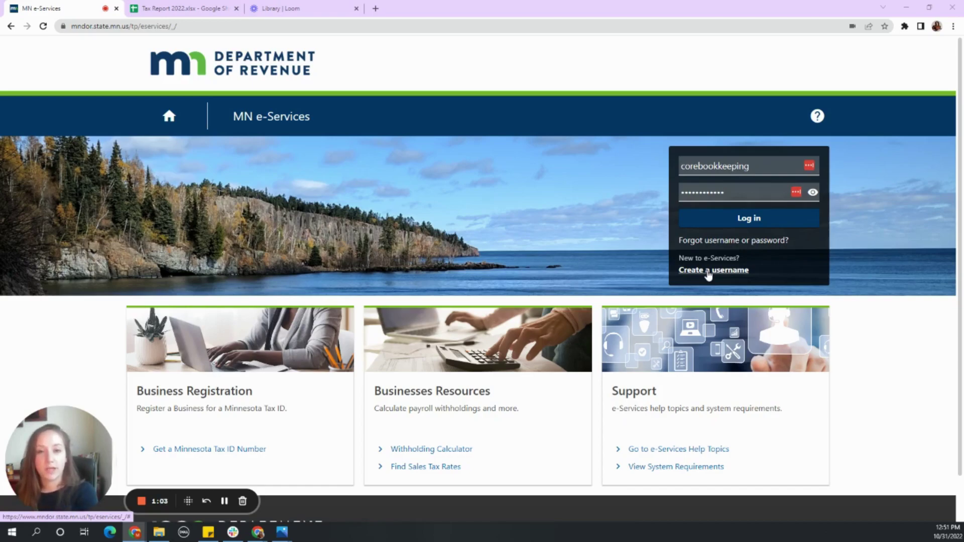
Log in to MN e-Services to reach the Select a Customer page.
click(760, 215)
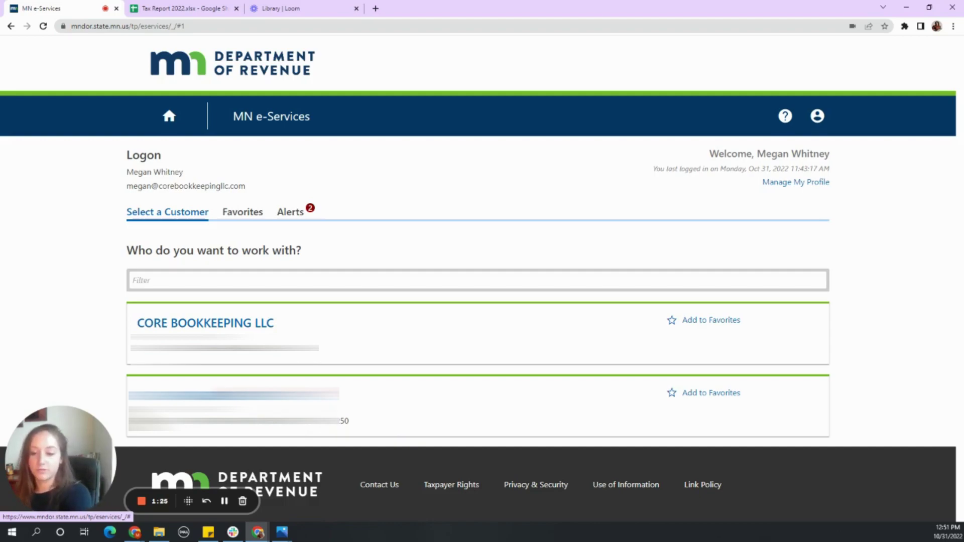
Select the business account and view its Sales & Use Tax alerts on the Accounts tab.
click(369, 392)
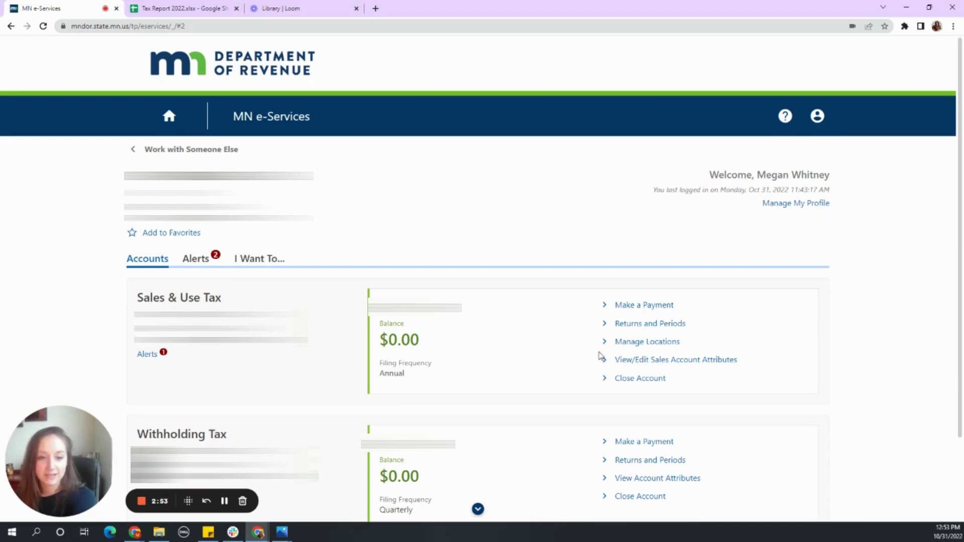
click(225, 501)
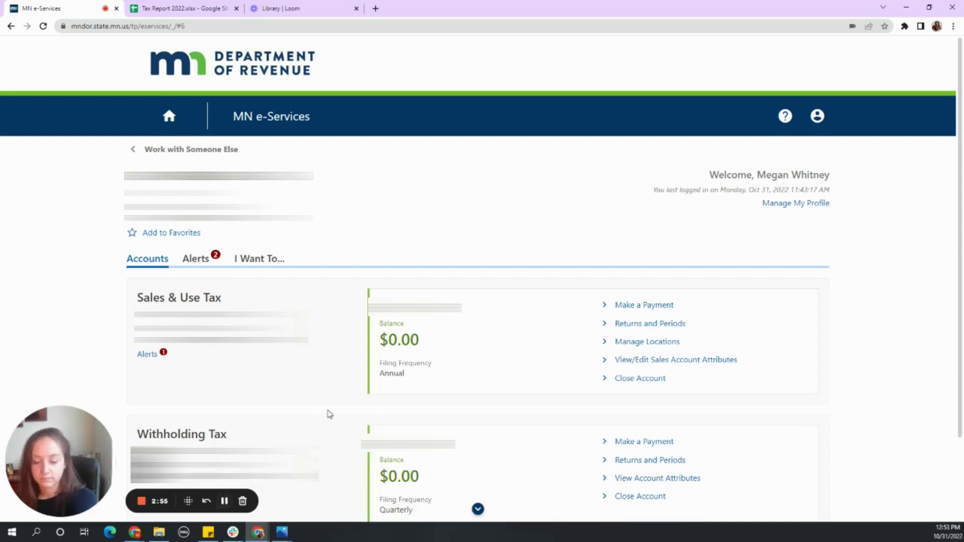
click(147, 358)
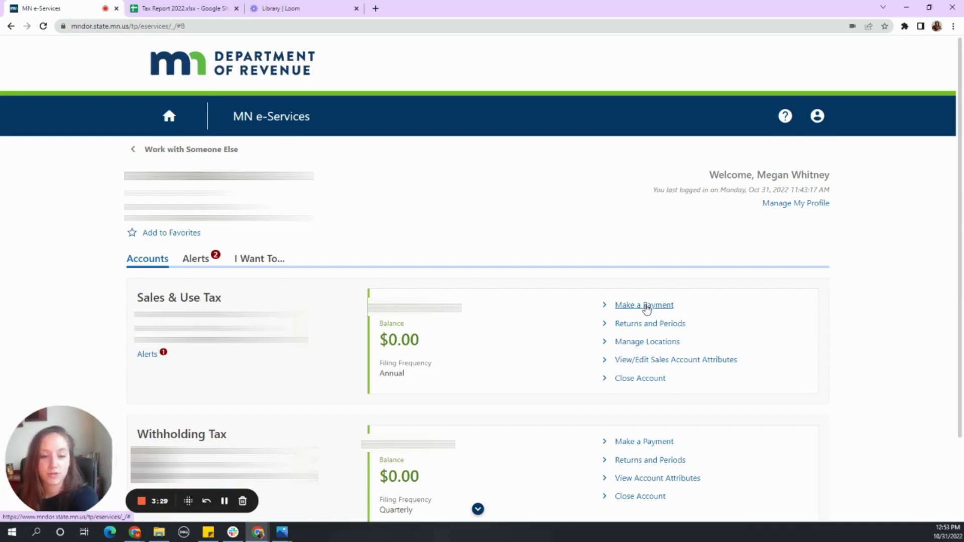
Start a Sales & Use Tax payment, then bring up the Tax Report 2022 sheet.
click(646, 306)
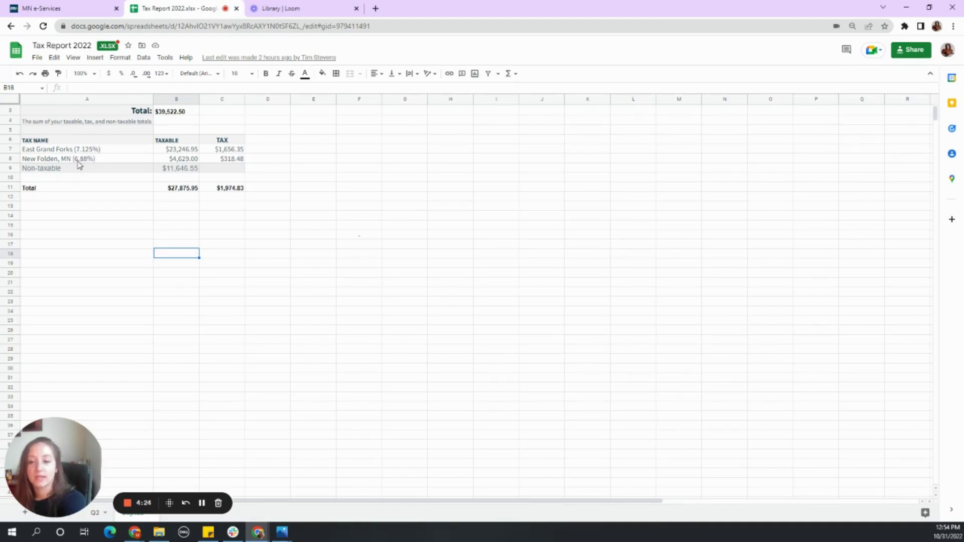
Check the taxable, non-taxable and tax cells and the SUM giving $1,974.83, then return to MN e-Services.
click(183, 159)
key(Up)
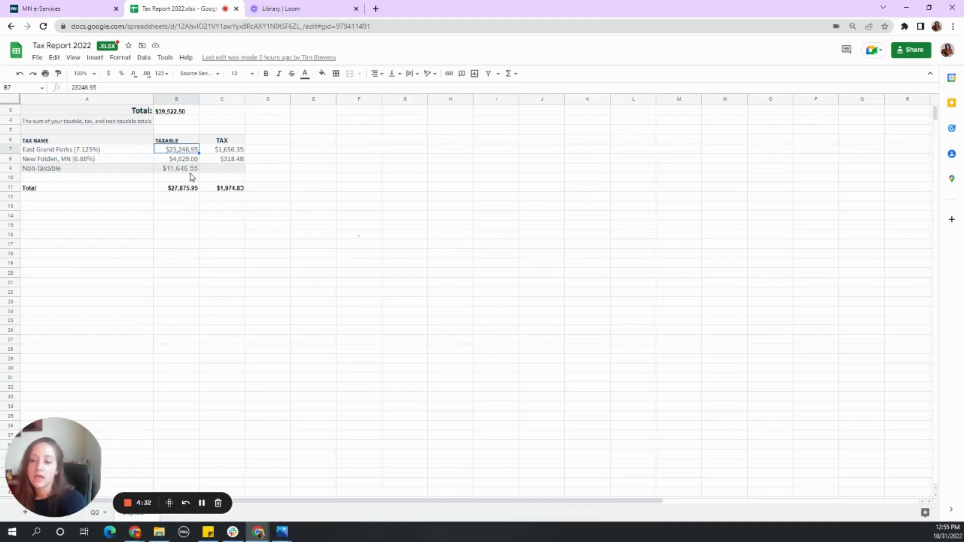
click(191, 172)
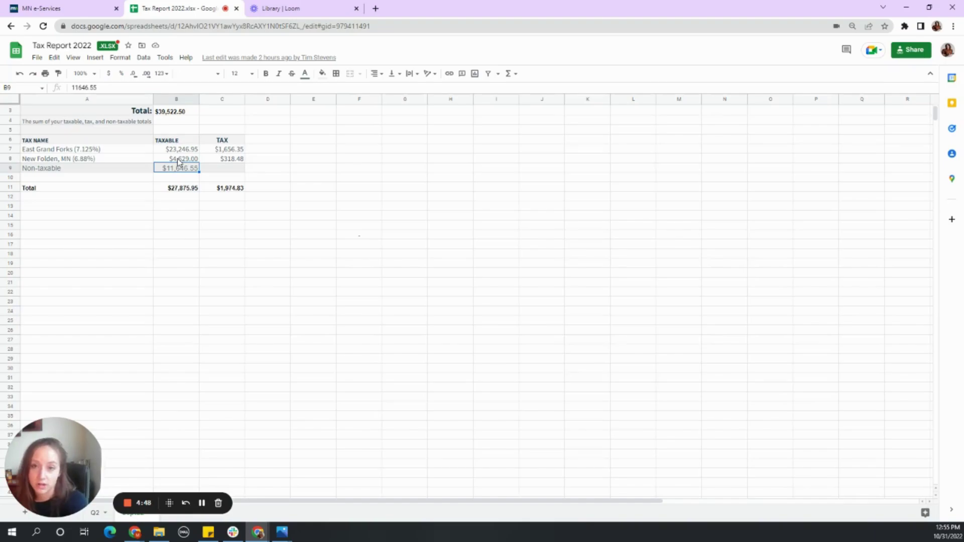
click(220, 150)
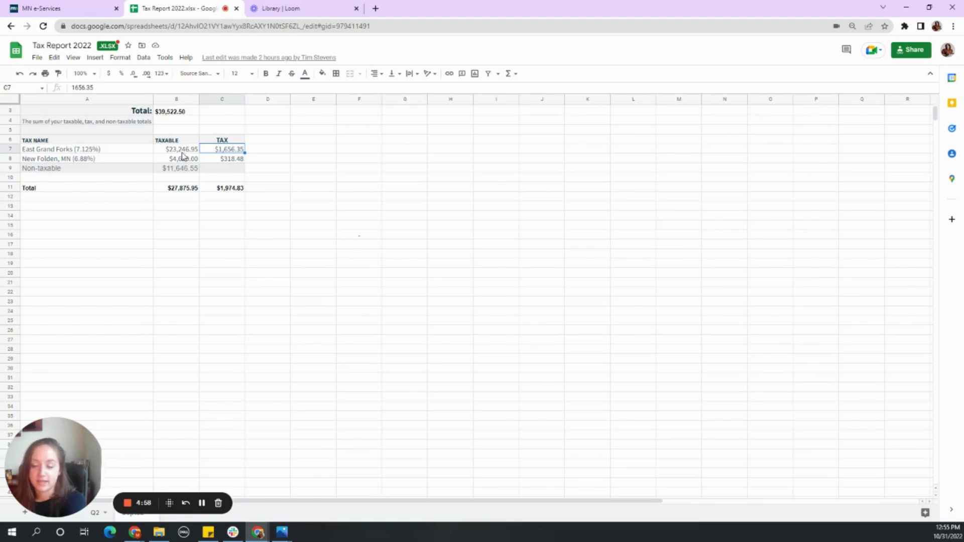
click(224, 161)
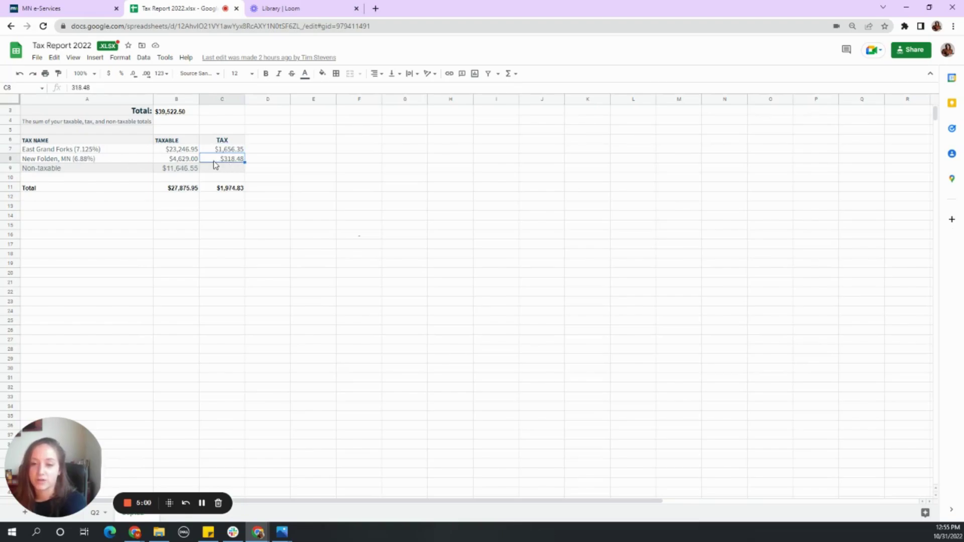
click(177, 162)
click(230, 189)
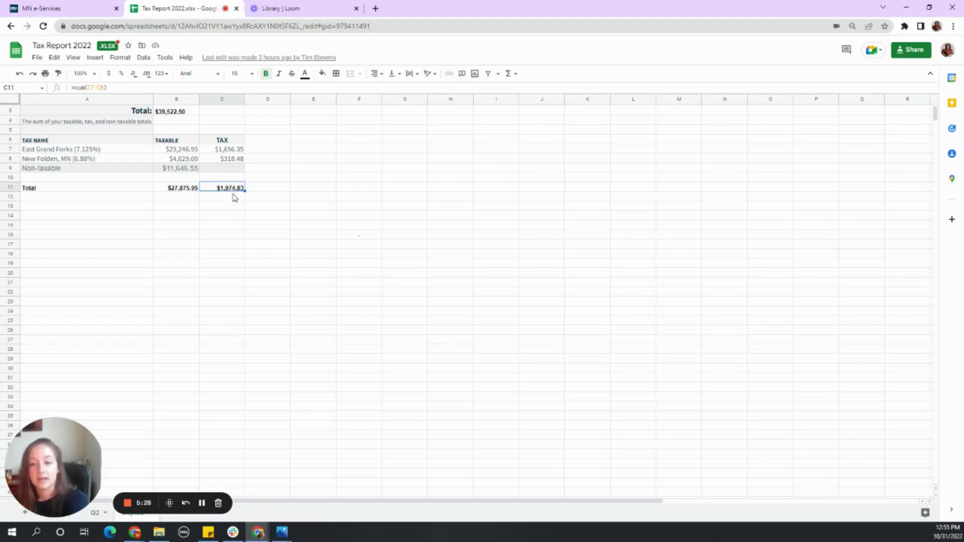
click(79, 6)
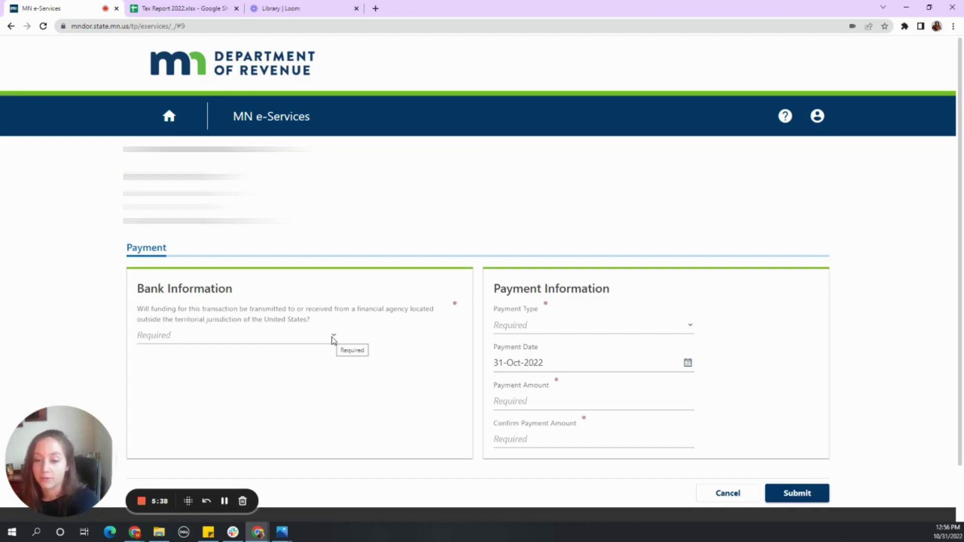
scroll(295, 360, down, 1)
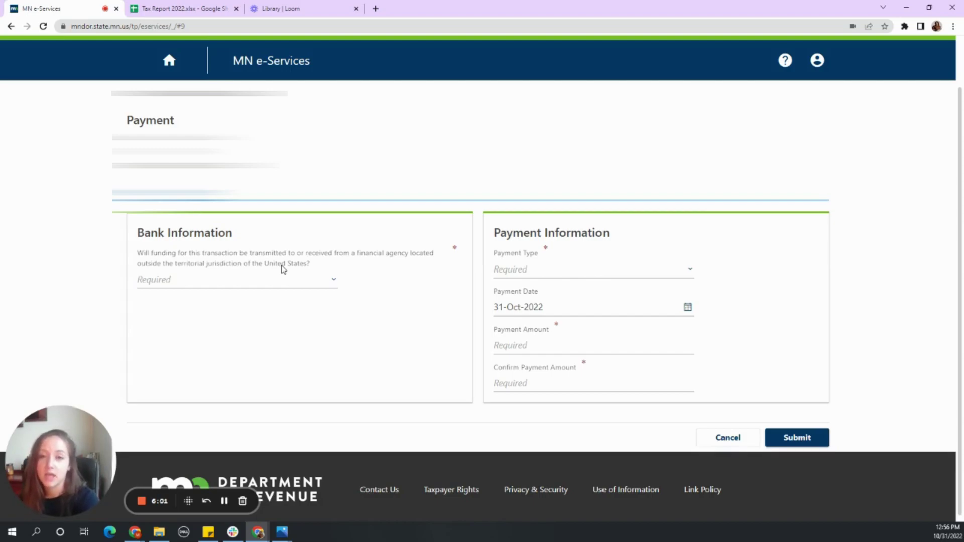
Answer No to the foreign-funding question in Bank Information.
right_click(256, 280)
click(242, 283)
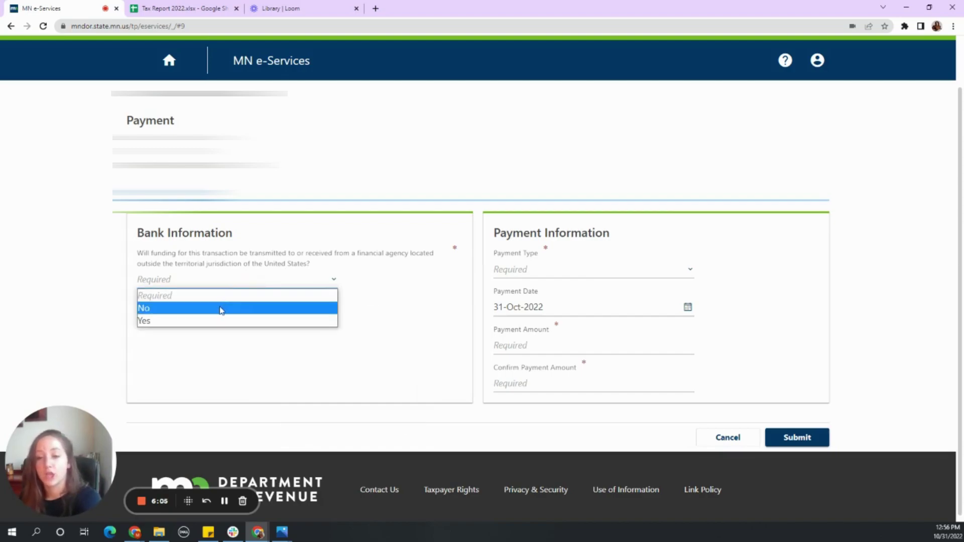
click(221, 309)
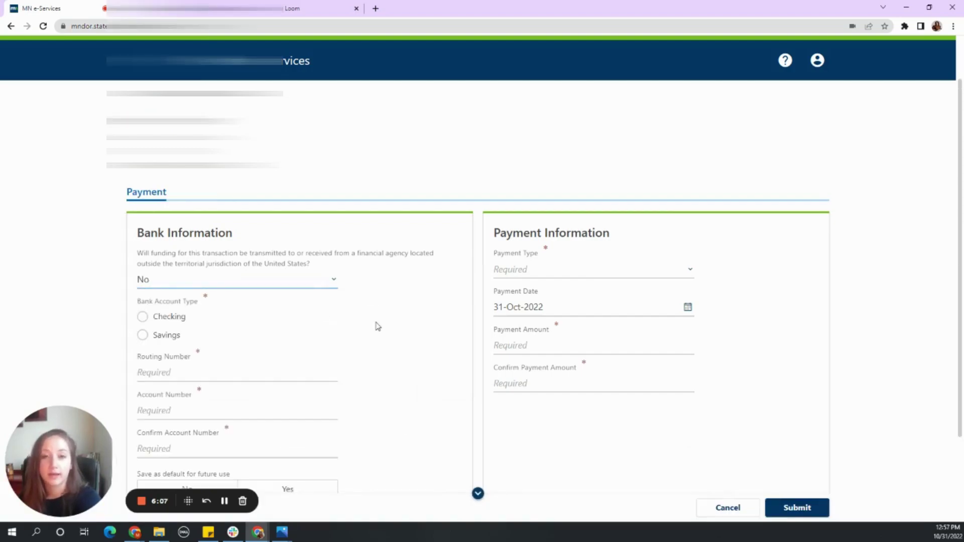
Choose Checking as the bank account type.
scroll(378, 326, down, 1)
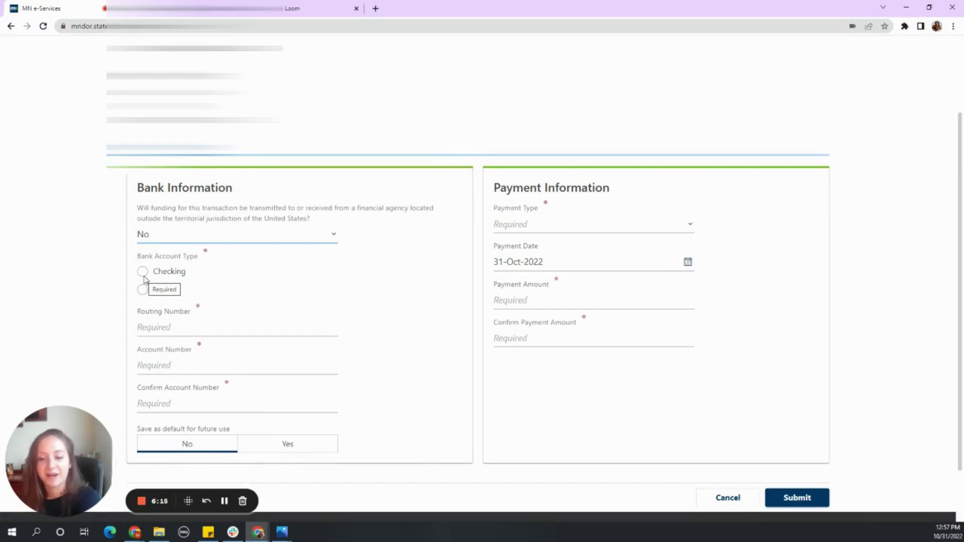
scroll(303, 371, up, 1)
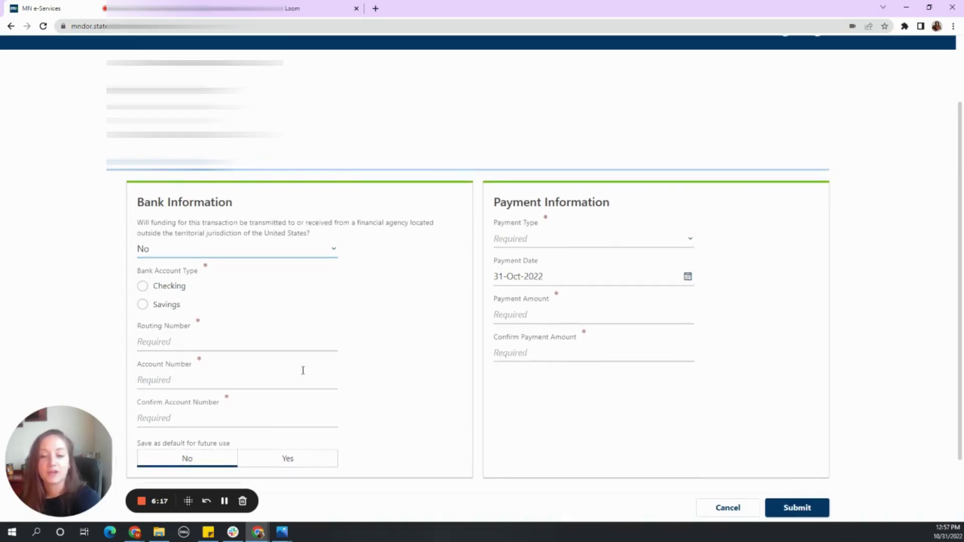
scroll(303, 372, up, 1)
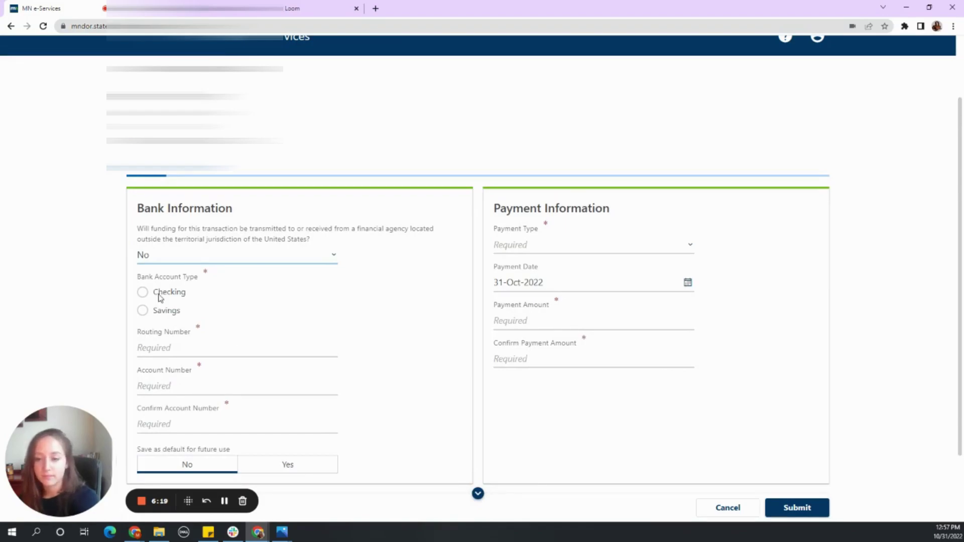
click(224, 501)
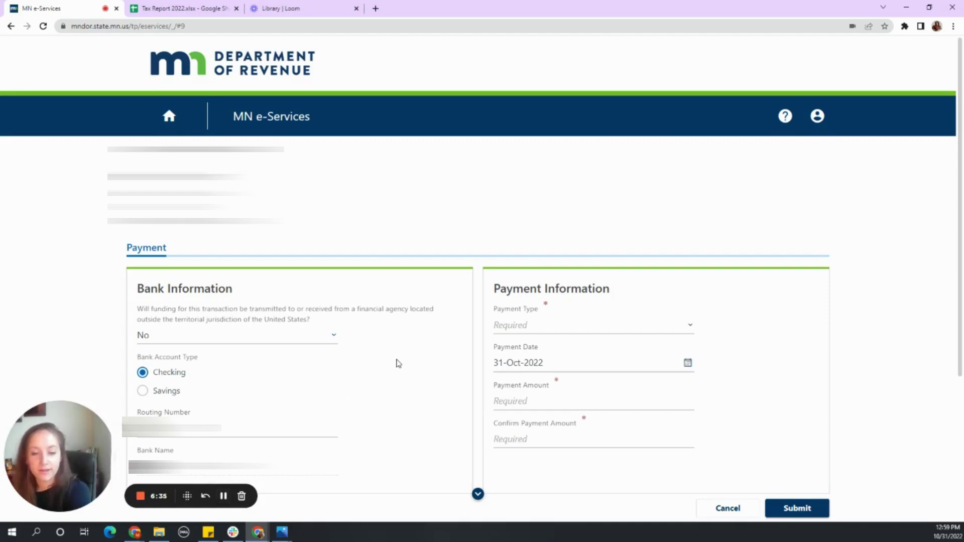
Set the payment type to Estimated Payment with period 31-Dec-2022.
click(555, 327)
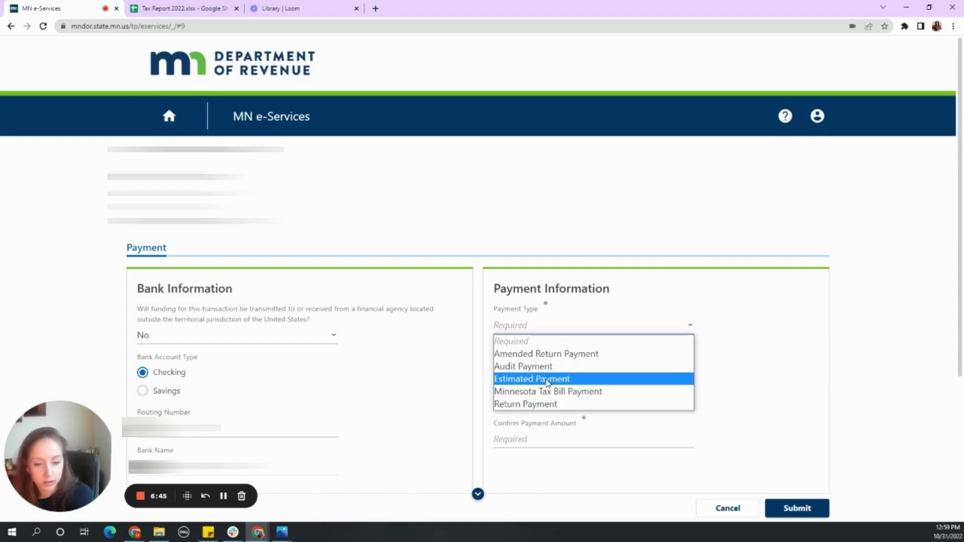
click(568, 380)
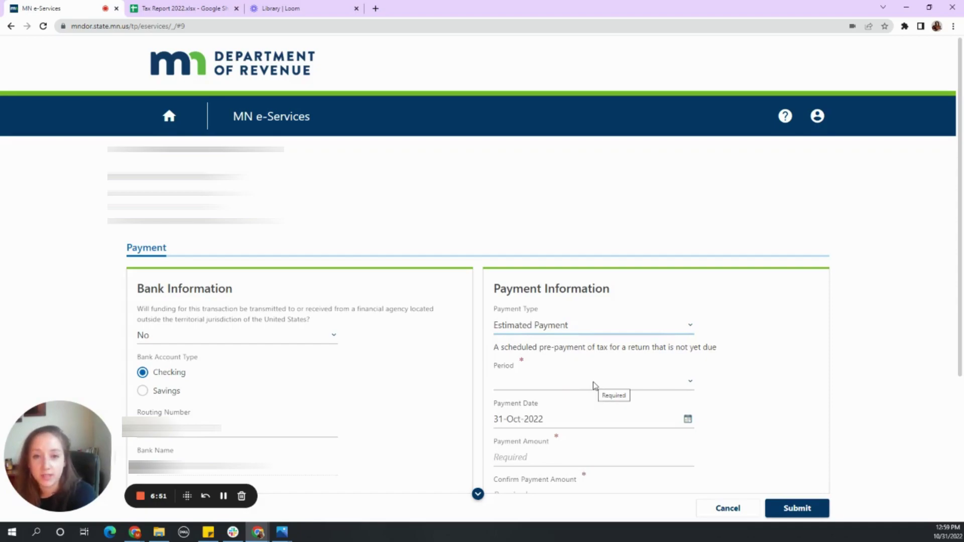
click(593, 385)
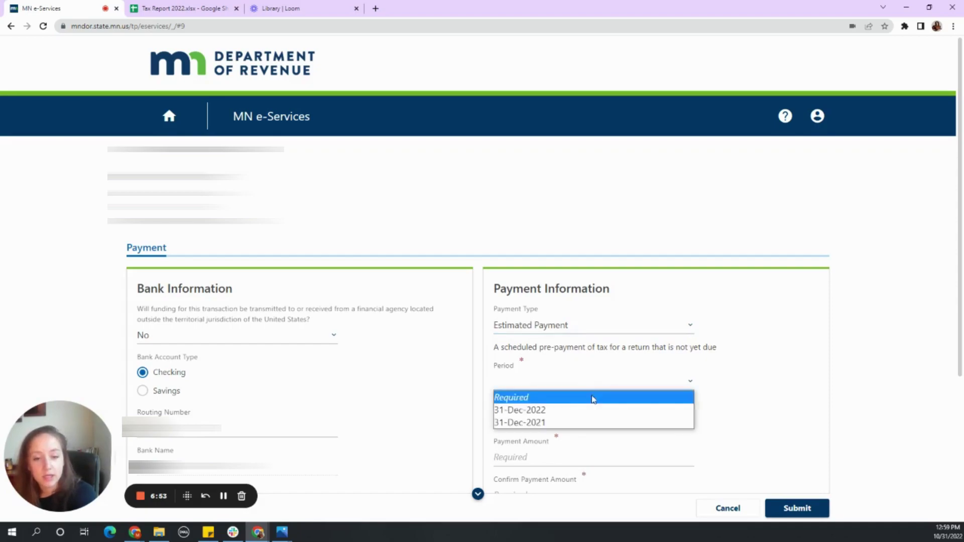
click(585, 413)
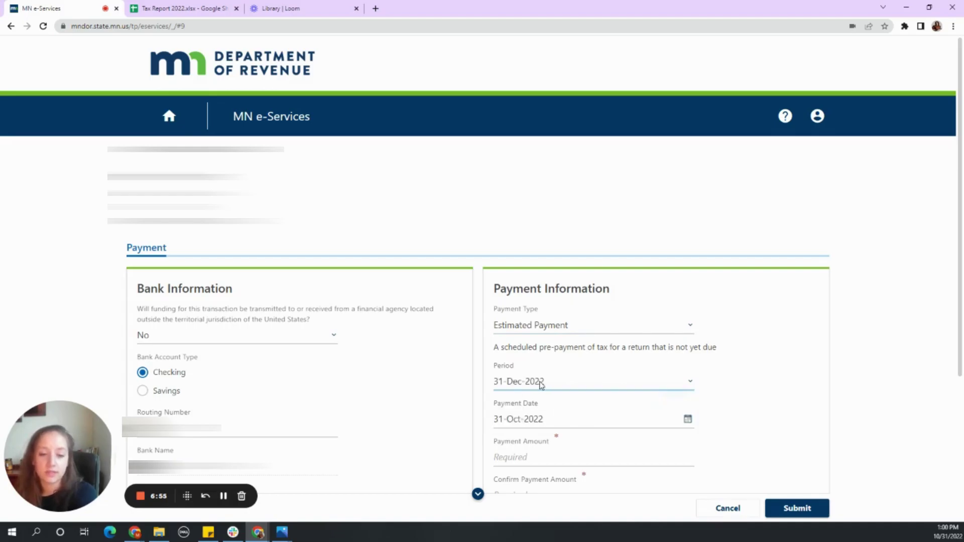
Look up the tax total in the Tax Report 2022 sheet for the payment amount.
scroll(541, 409, down, 2)
click(529, 379)
scroll(529, 379, up, 1)
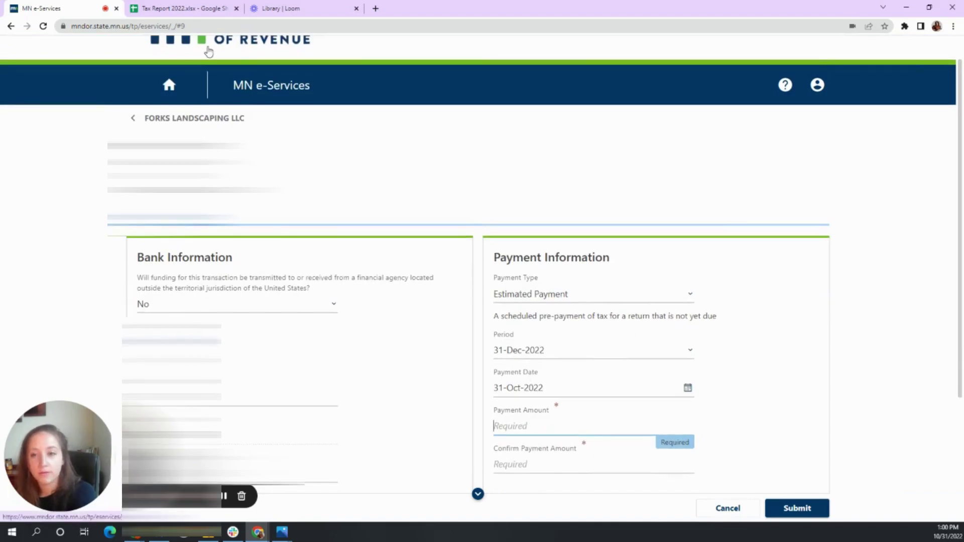
click(193, 9)
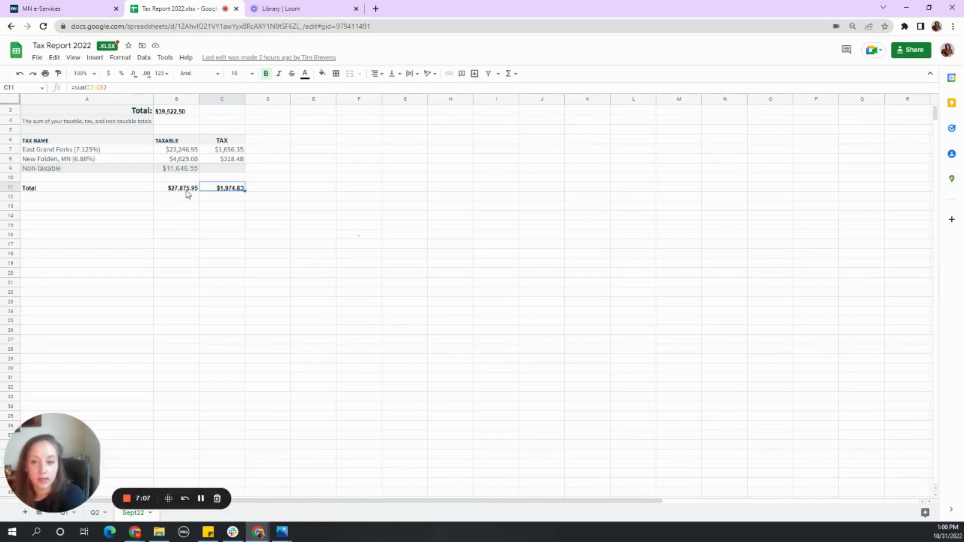
Enter 1974.83 in both Payment Amount and Confirm Payment Amount.
click(37, 4)
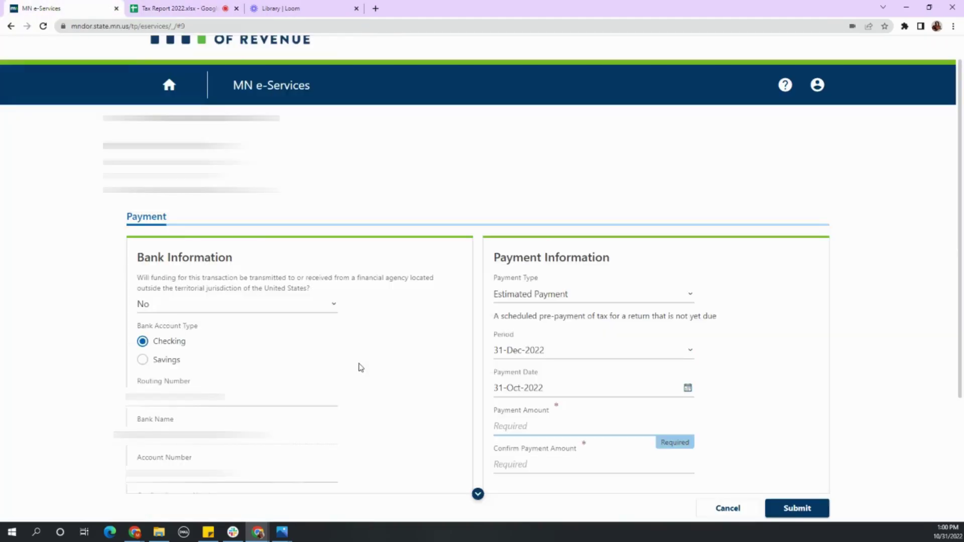
click(512, 426)
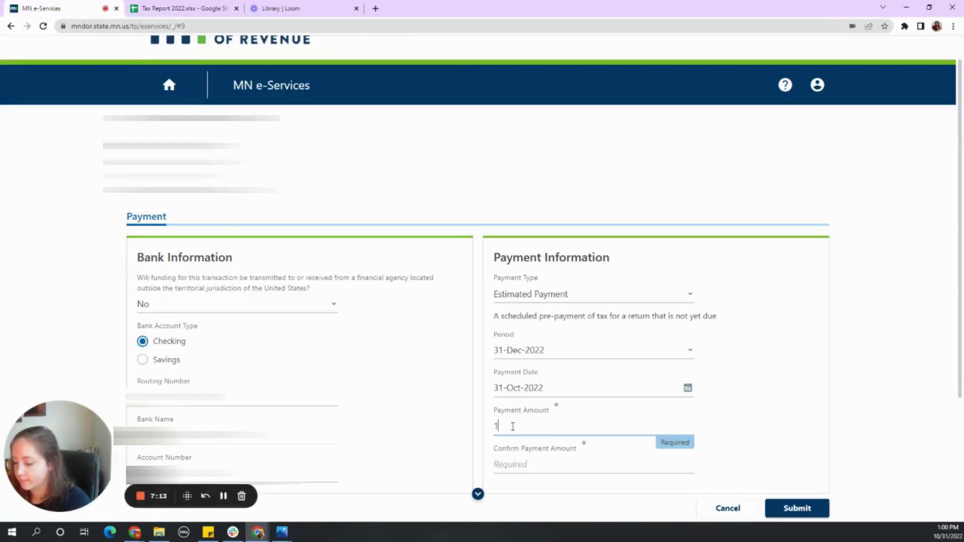
text(197483)
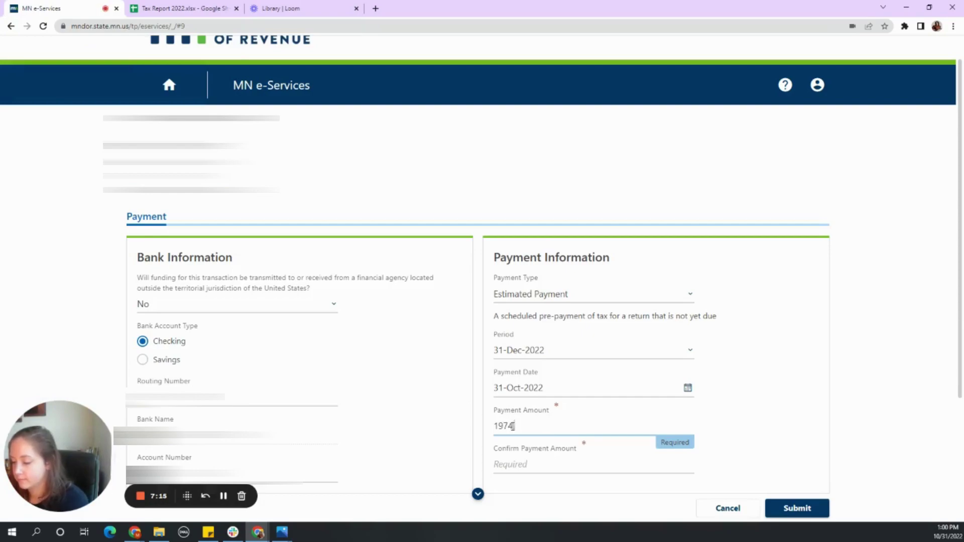
click(512, 426)
text(.83)
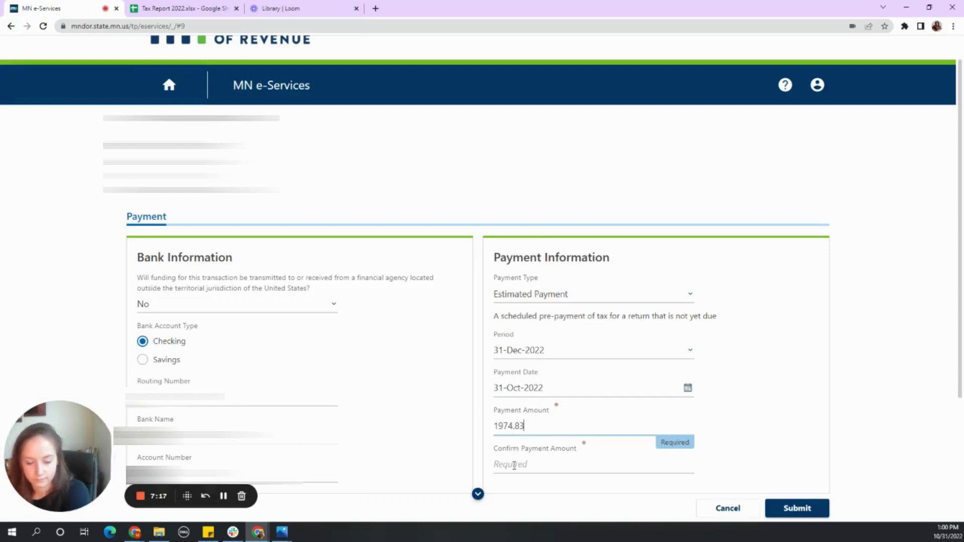
click(514, 466)
text(19)
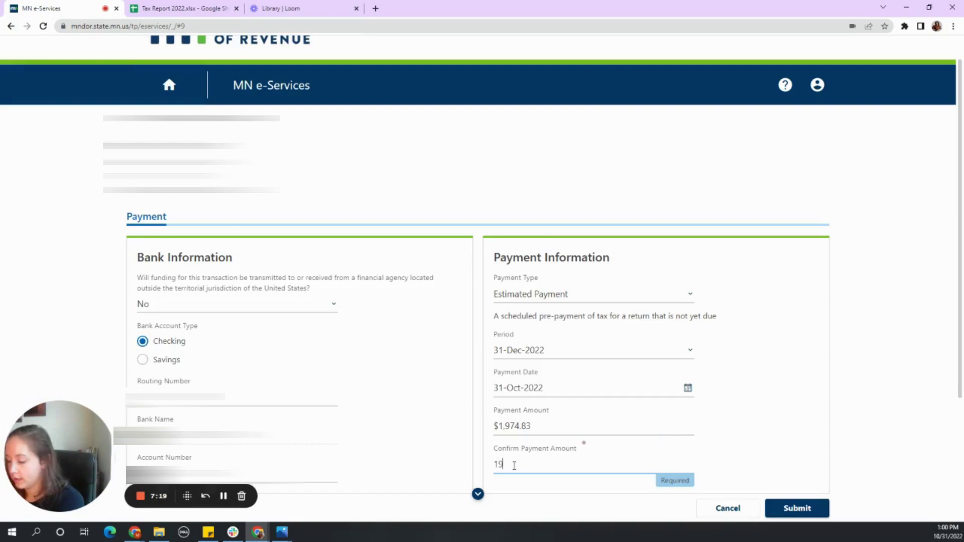
text(74.83)
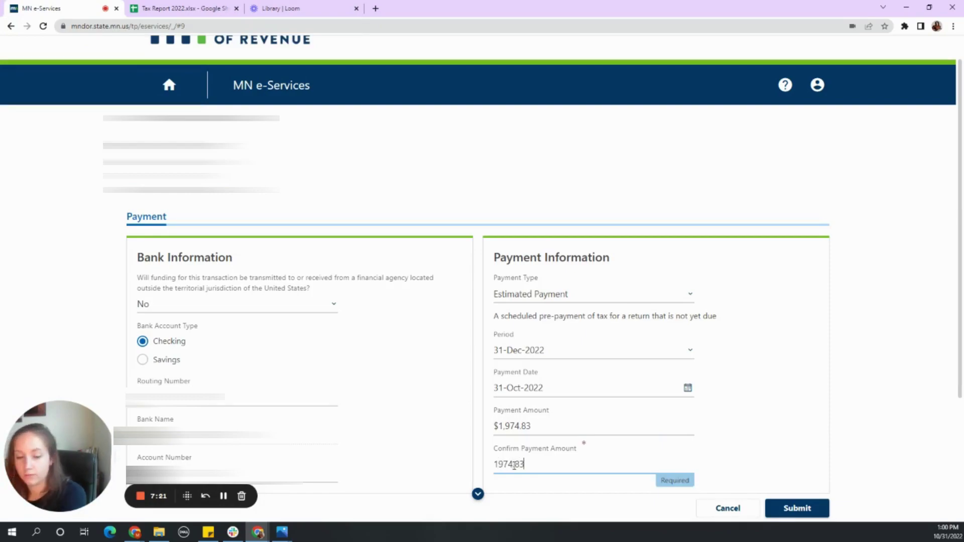
click(755, 465)
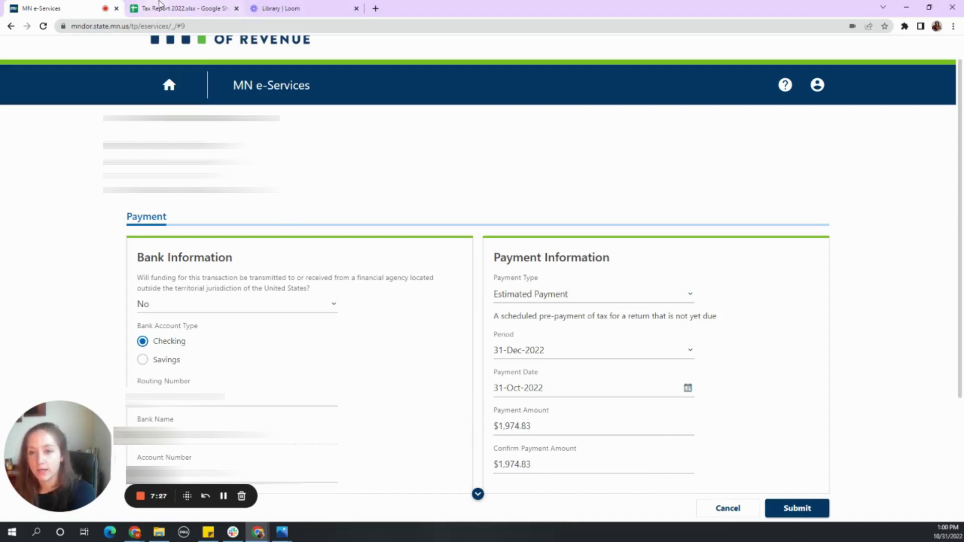
click(162, 7)
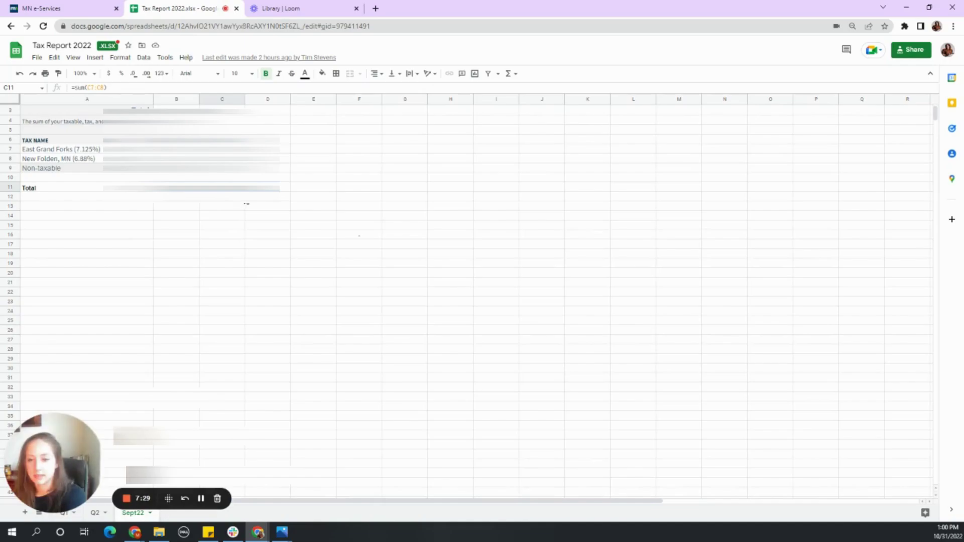
click(31, 8)
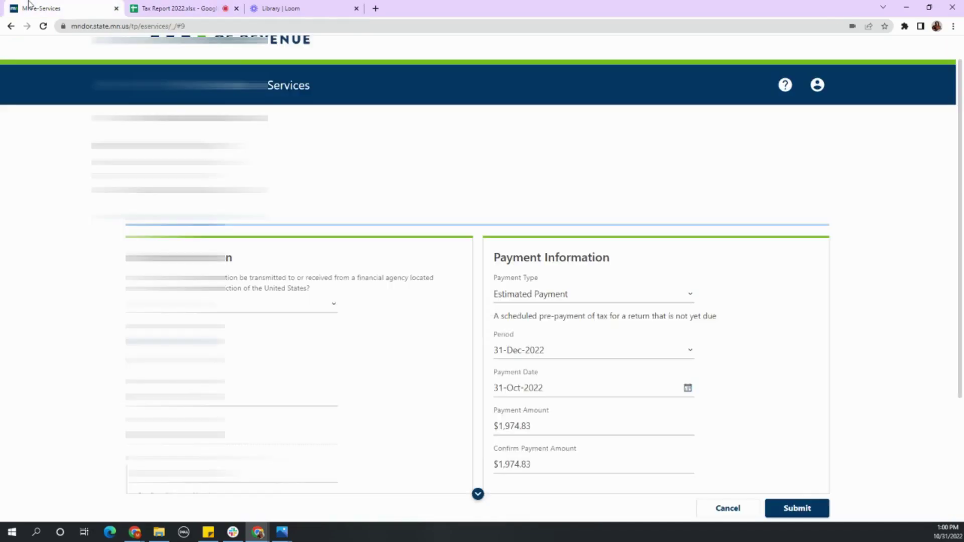
scroll(656, 454, down, 1)
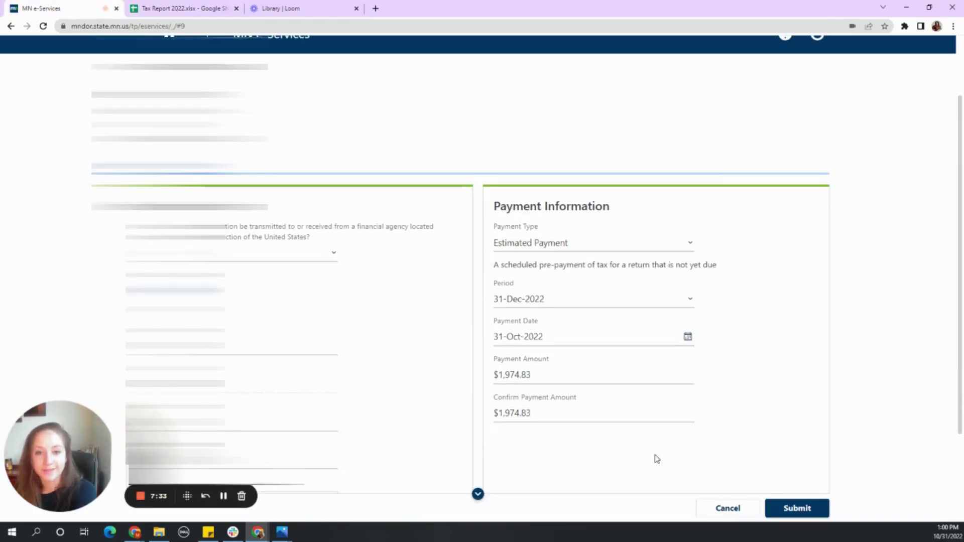
scroll(655, 458, down, 2)
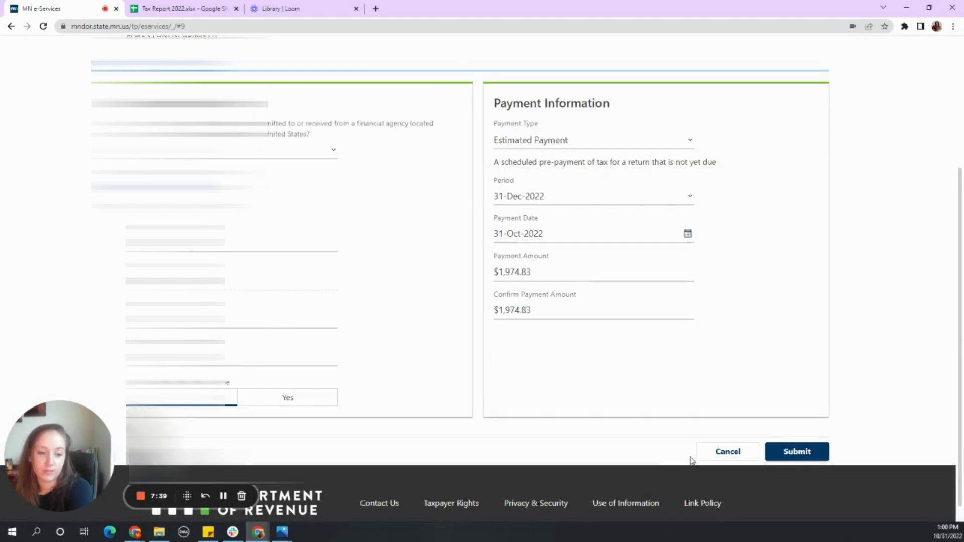
Submit the $1,974.83 estimated payment, approve the confirmation dialog, and review the Payment Submitted page.
click(812, 453)
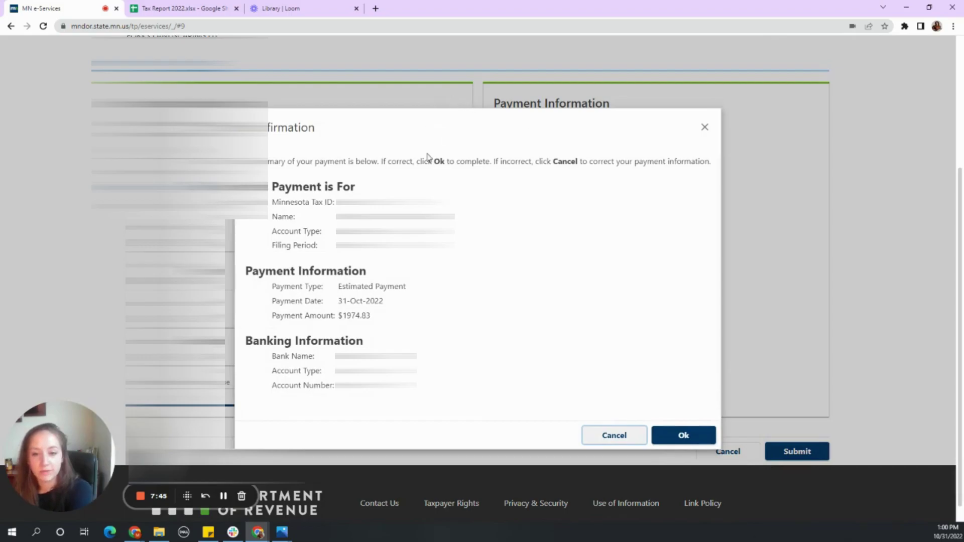
click(673, 435)
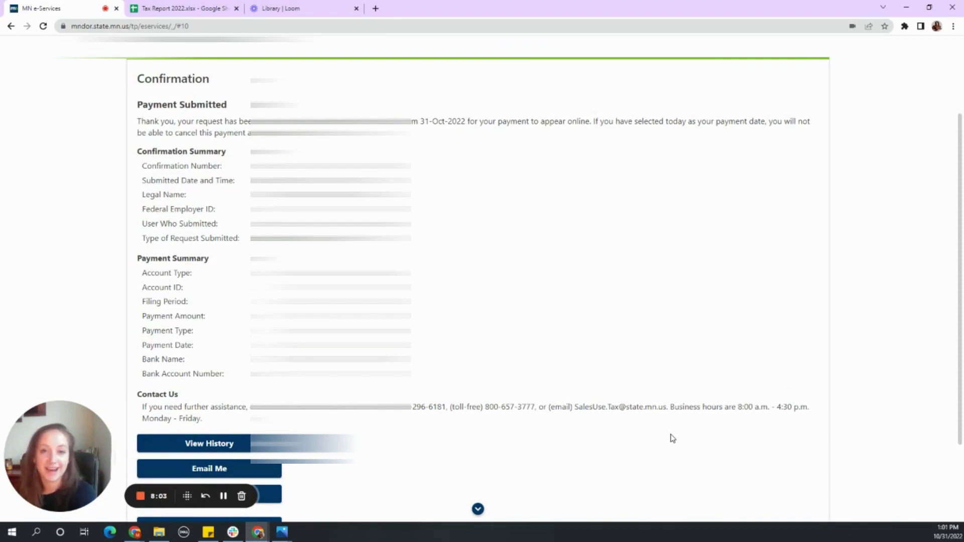
scroll(672, 438, down, 1)
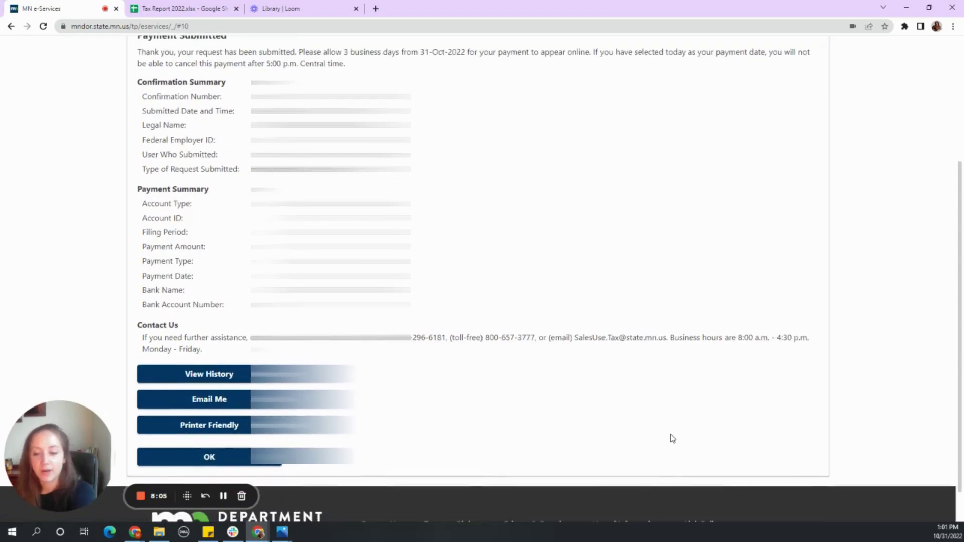